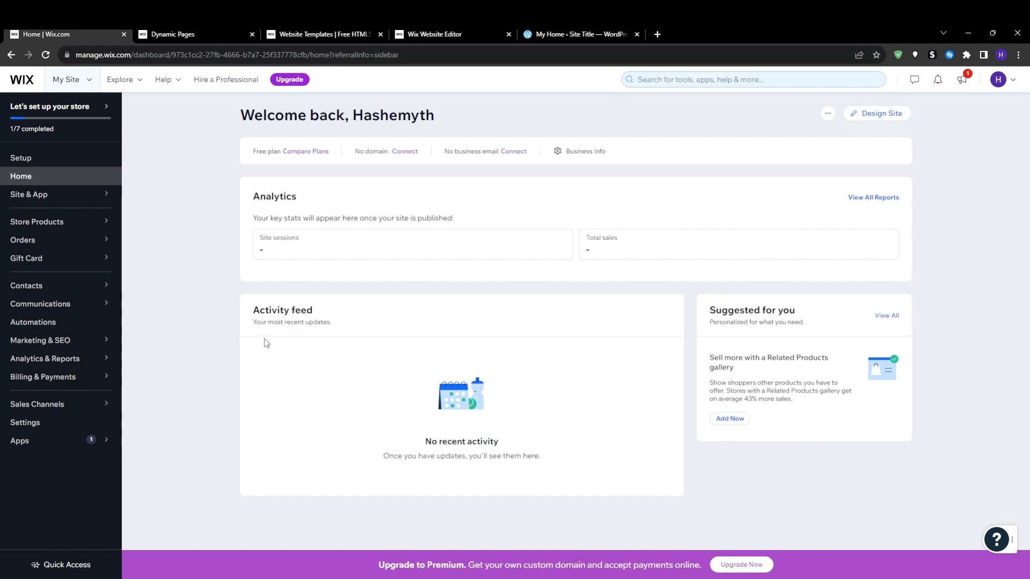
Read the Velo Dynamic Pages page, highlighting its heading and part of the feature description.
click(173, 35)
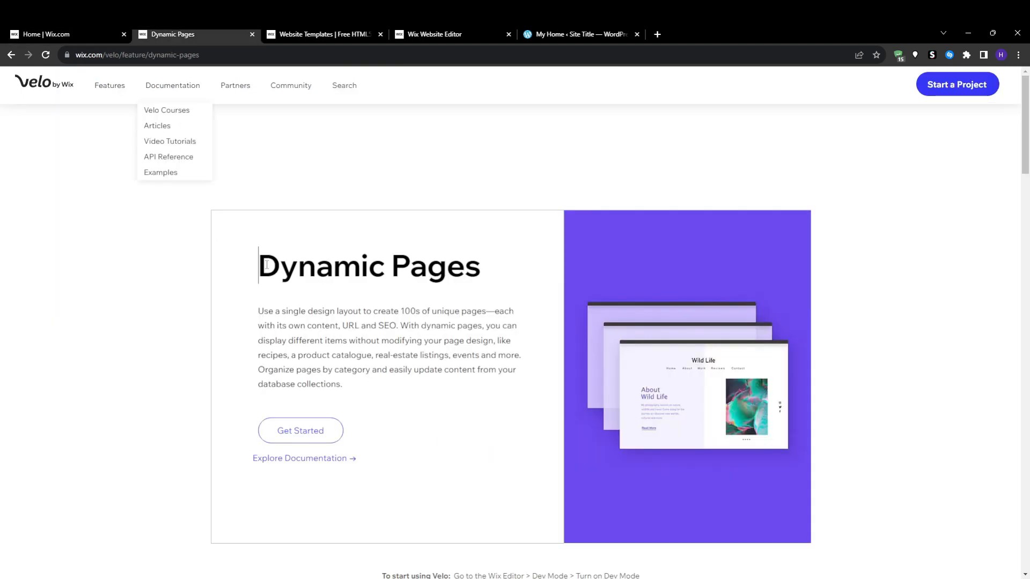
drag(258, 266, 510, 276)
click(469, 248)
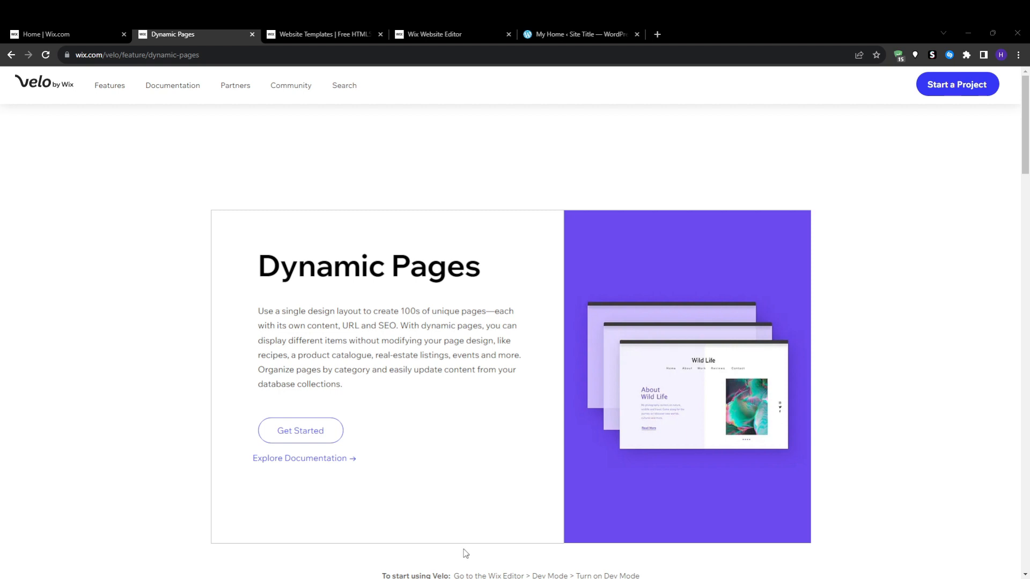
drag(257, 266, 481, 270)
click(480, 270)
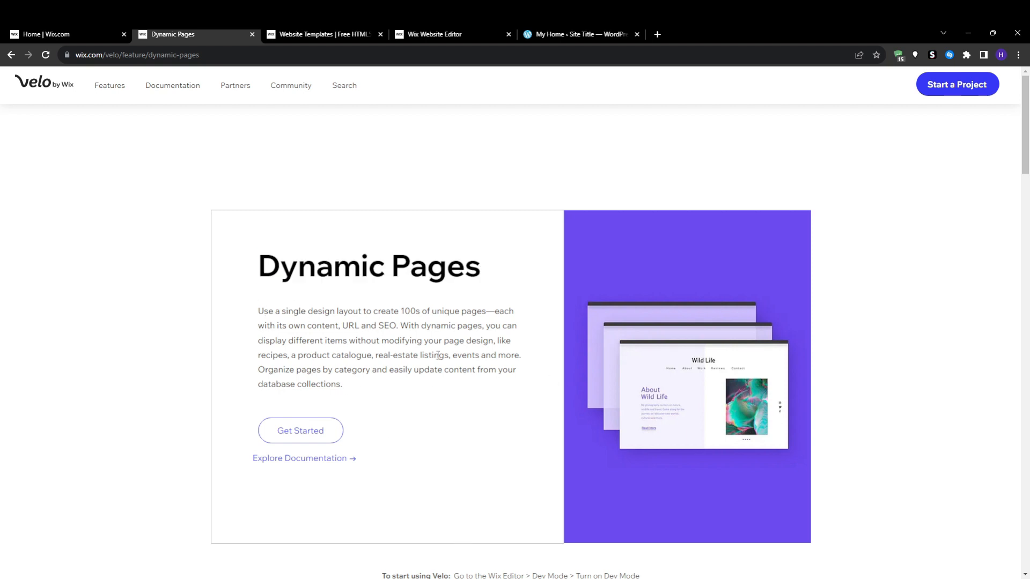
drag(508, 341, 263, 354)
click(262, 354)
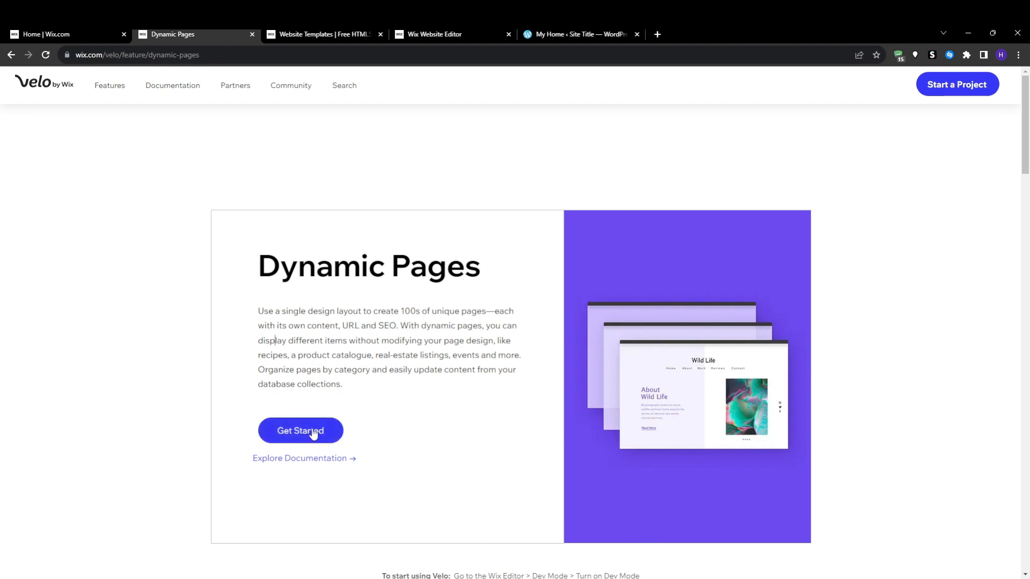
Switch to the Website Templates gallery, highlight its heading, and close the Wix Website Editor tab.
click(321, 36)
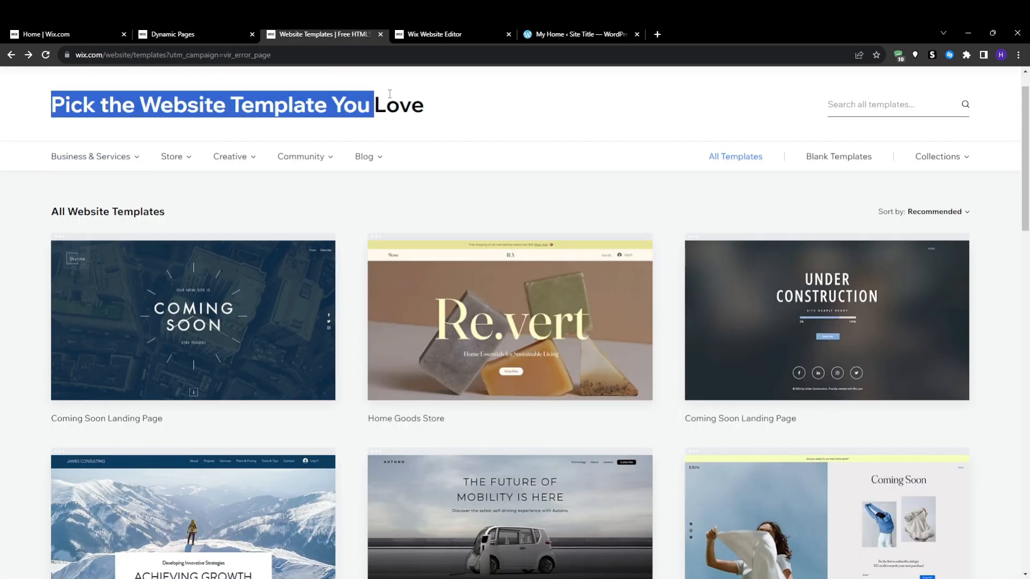
drag(51, 104, 437, 138)
click(414, 199)
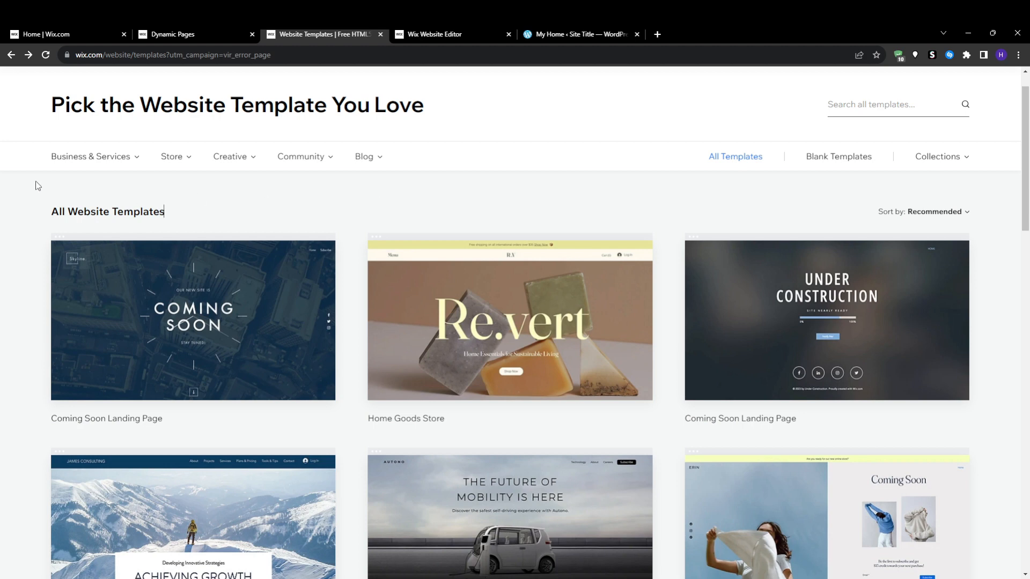
click(176, 35)
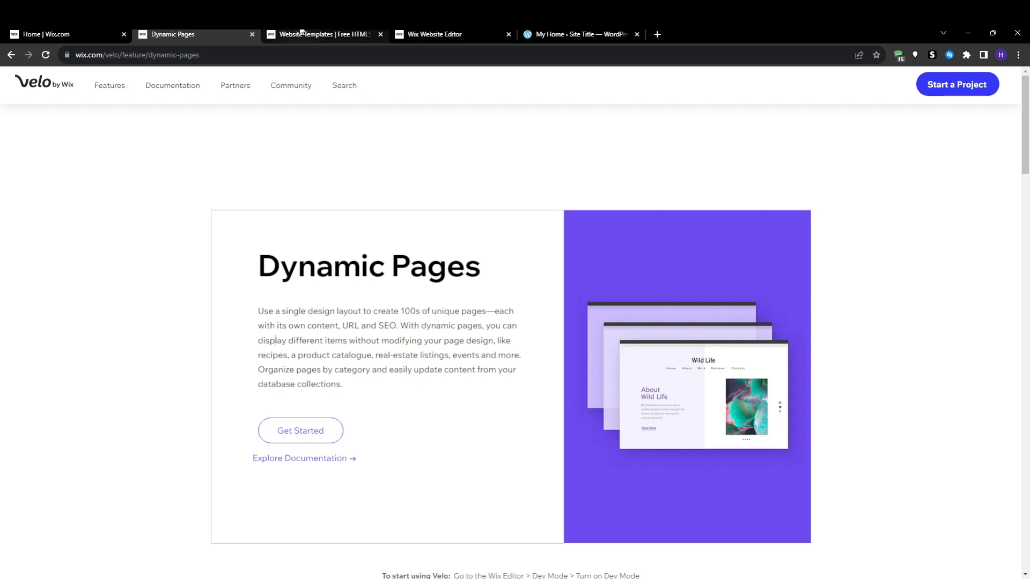
click(322, 34)
scroll(2, 202, down, 2)
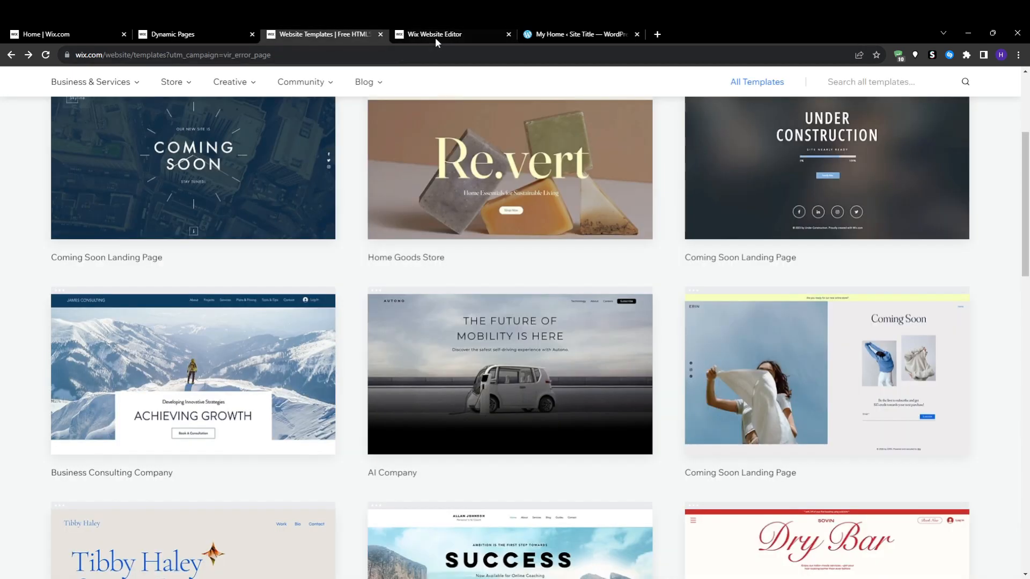
click(509, 34)
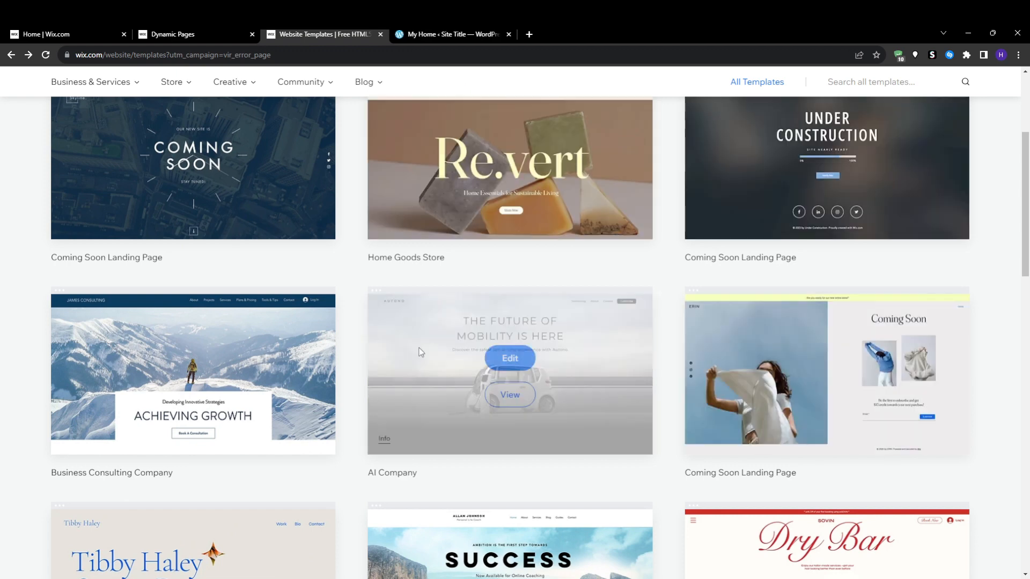
mouse_move(826, 371)
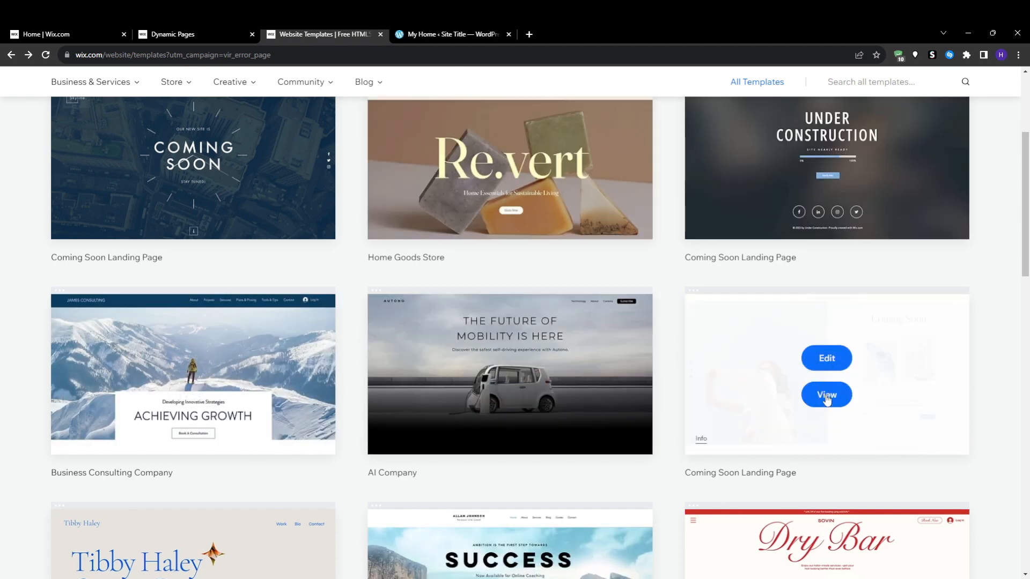
Preview the Coming Soon Landing Page template and read its starting-point prompt.
click(827, 393)
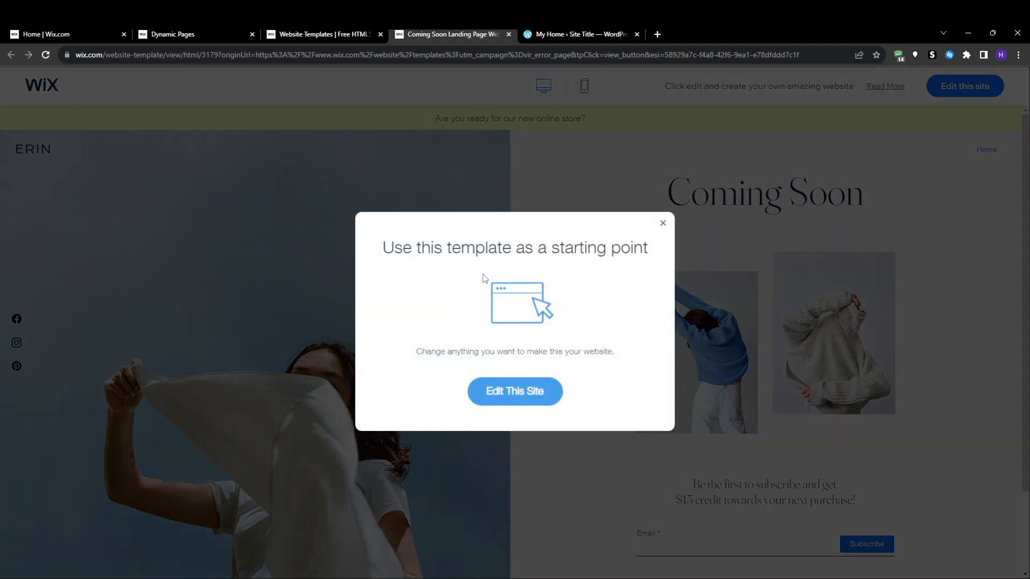
drag(642, 252, 388, 262)
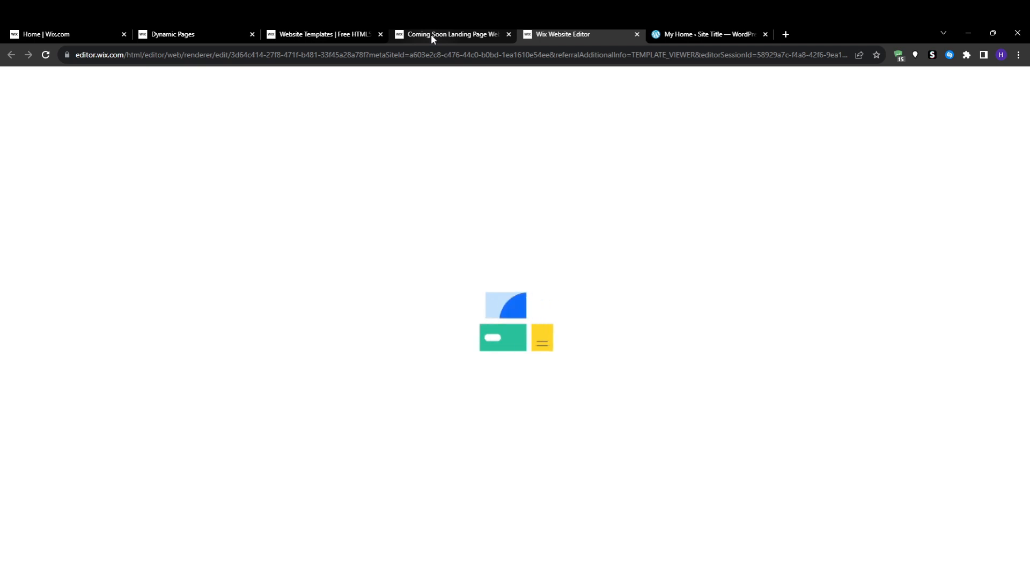
click(431, 36)
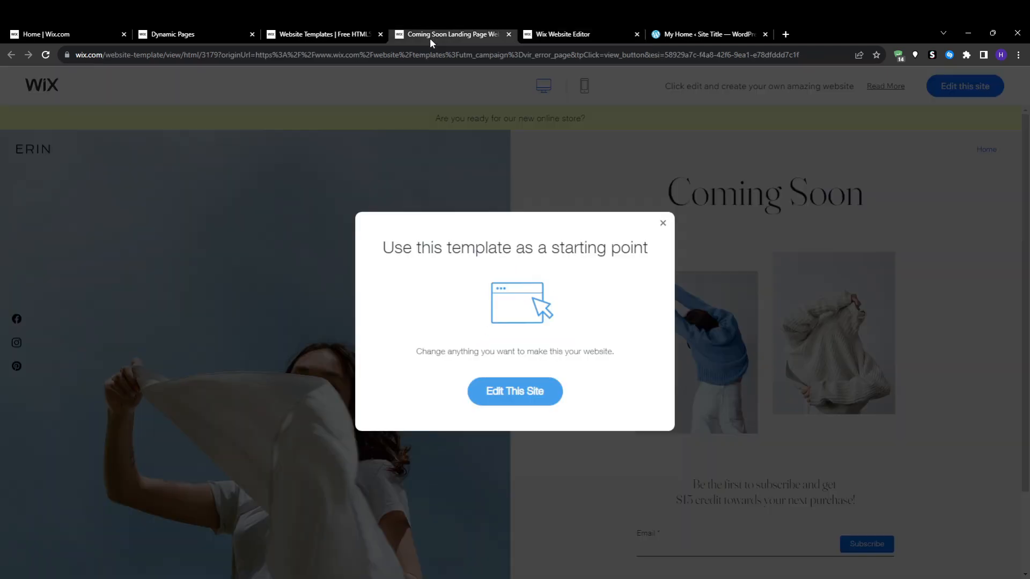
Dismiss the use-this-template prompt, view the template heading, and return to the templates gallery.
click(663, 224)
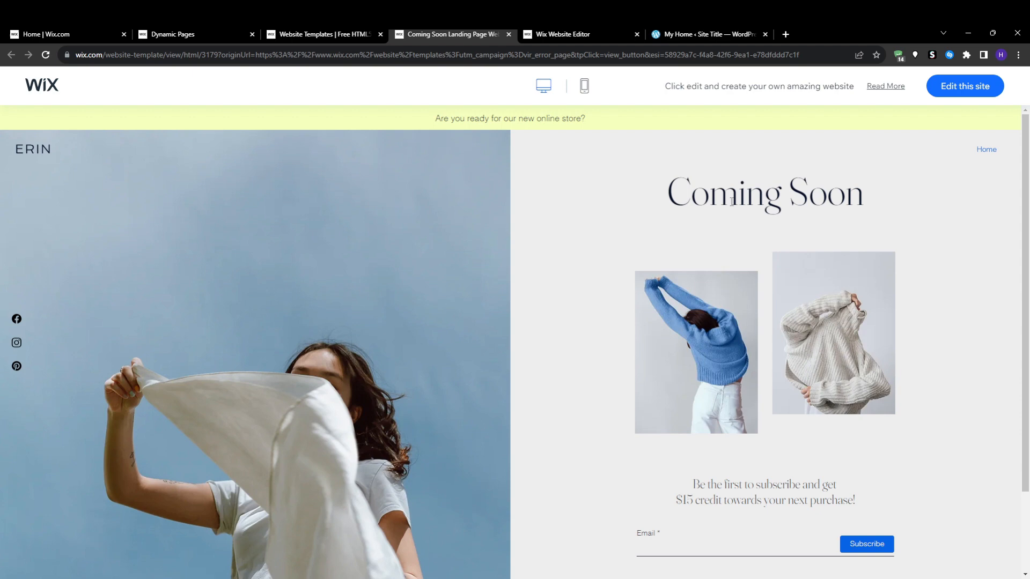
drag(864, 193, 678, 189)
click(307, 34)
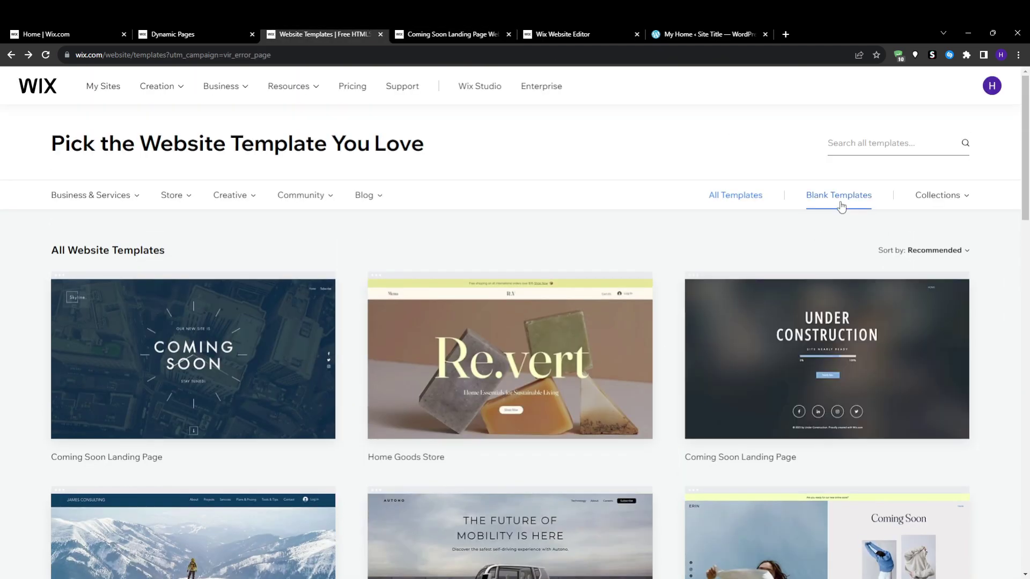
Filter the gallery to Blank Templates such as Start from Scratch and Minimal Layout.
click(842, 198)
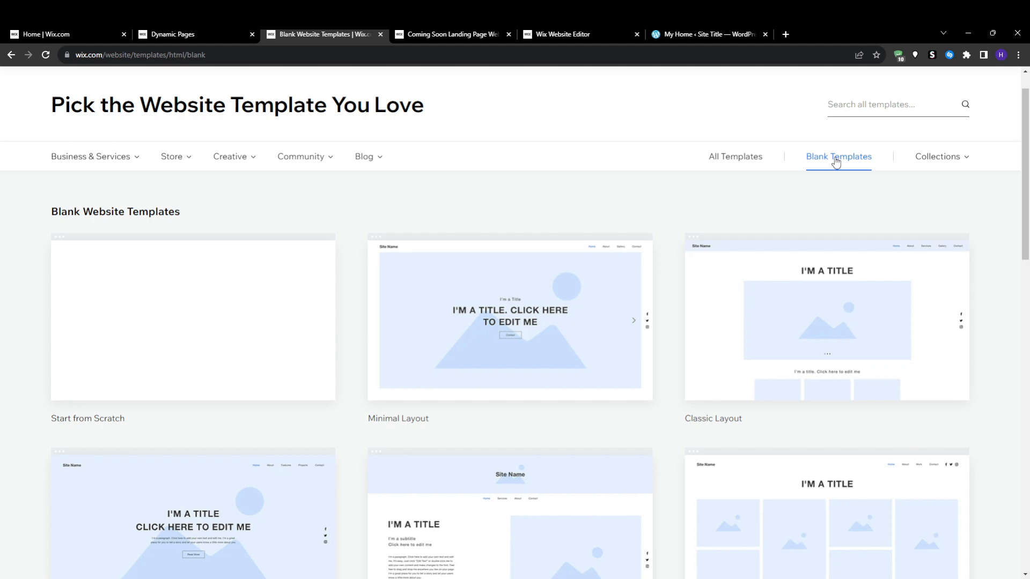
scroll(177, 184, down, 1)
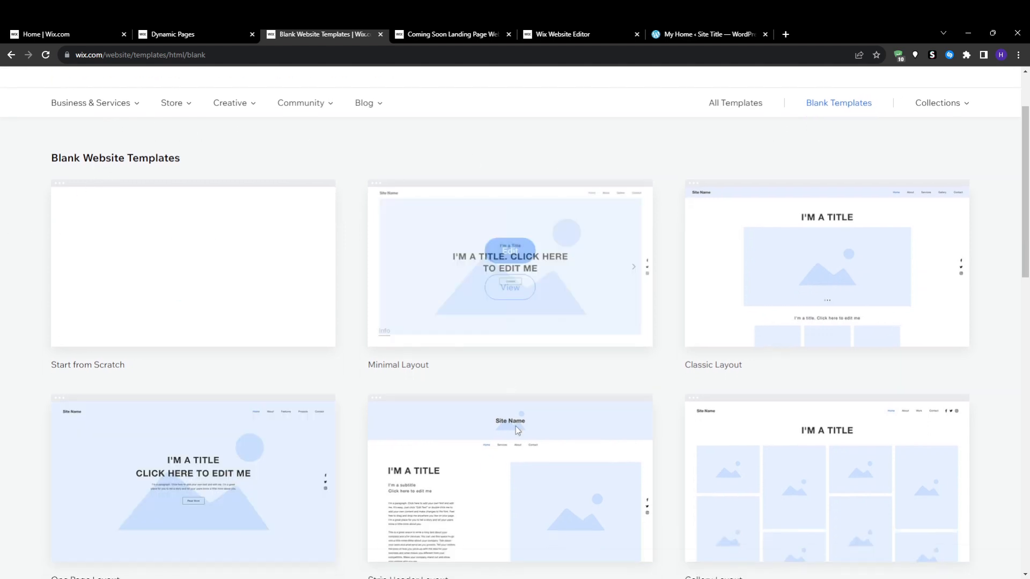
scroll(629, 419, down, 2)
scroll(287, 426, down, 1)
scroll(168, 410, down, 1)
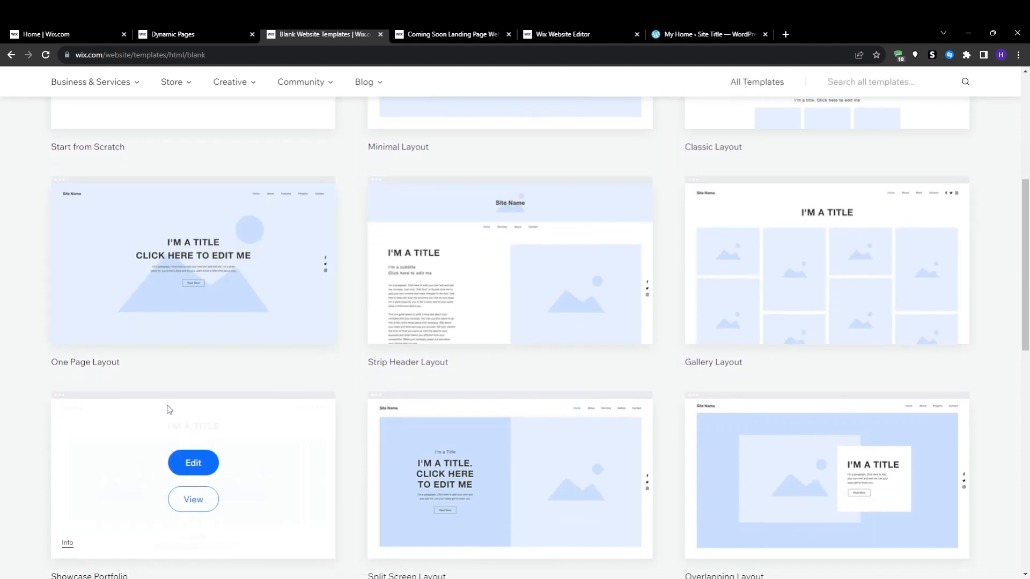
scroll(88, 386, down, 3)
scroll(271, 349, up, 4)
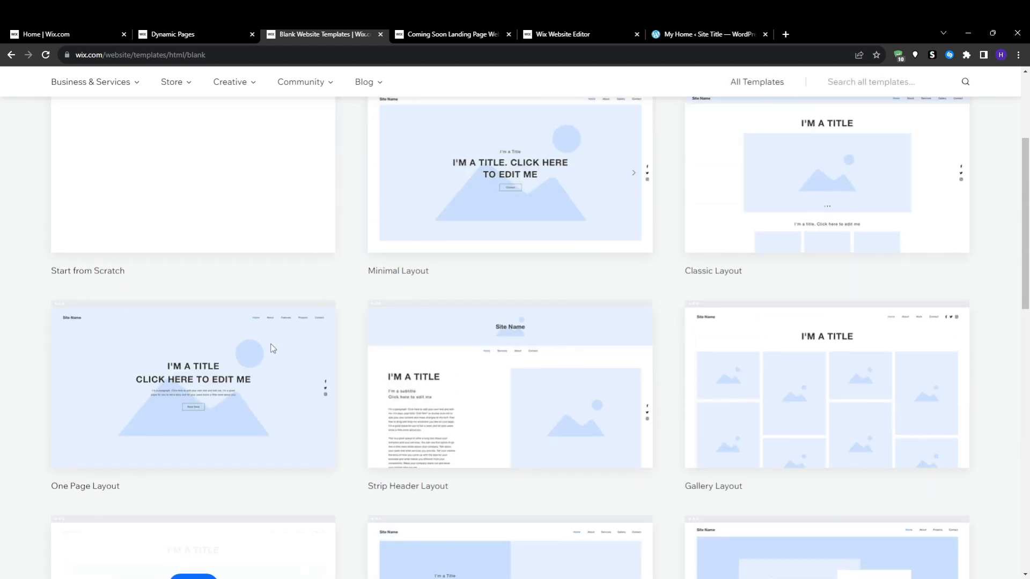
scroll(40, 282, up, 1)
scroll(41, 282, up, 1)
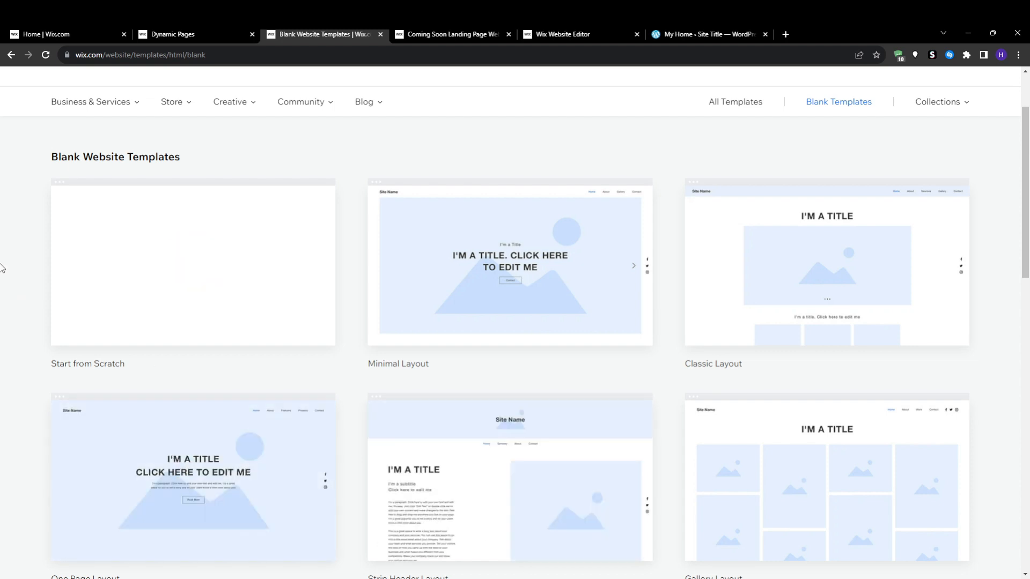
scroll(2, 268, up, 1)
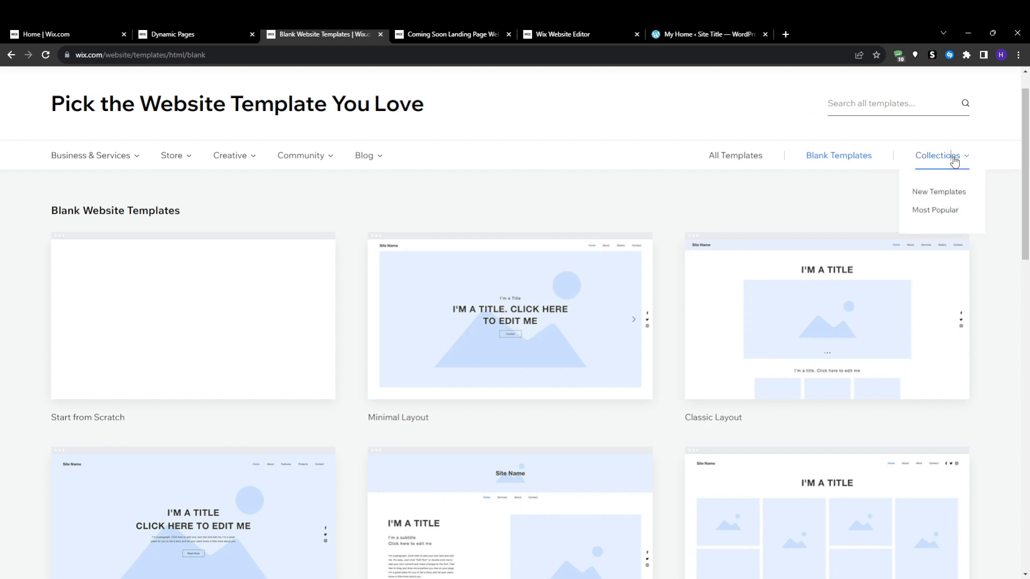
Choose Collections > New Templates to show the New Website Templates collection.
mouse_move(938, 101)
click(943, 199)
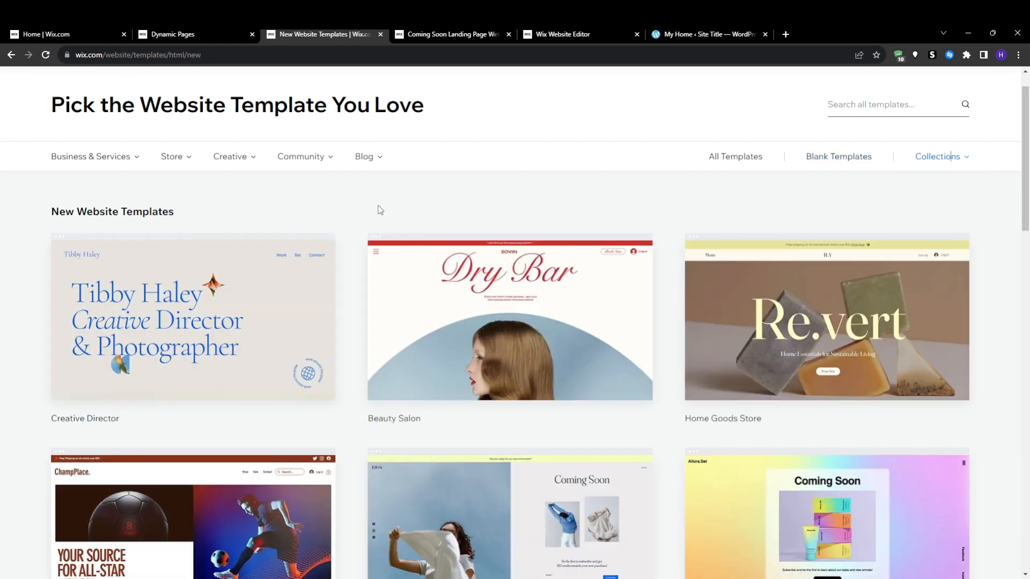
scroll(375, 209, down, 2)
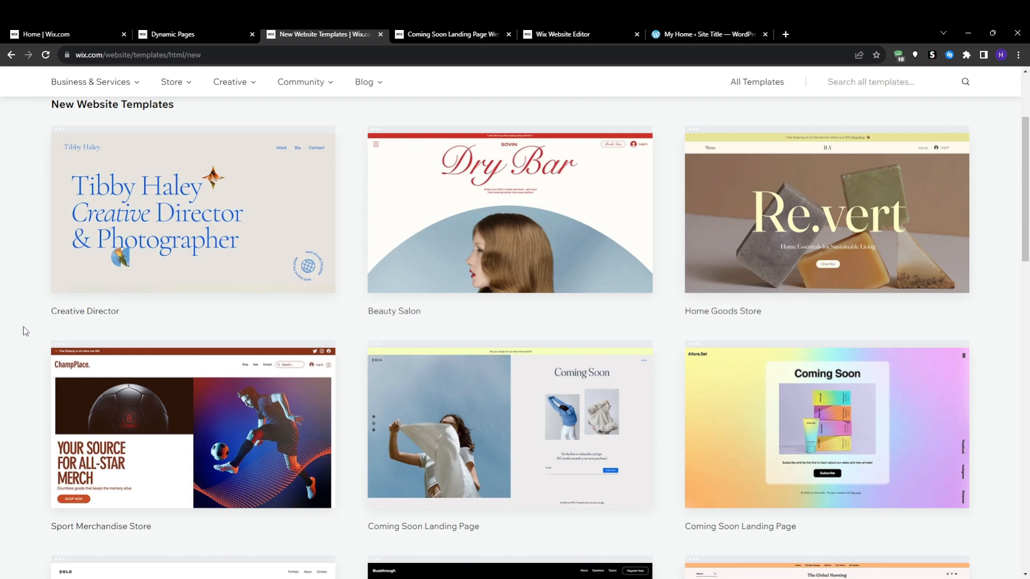
scroll(23, 331, down, 2)
scroll(30, 302, down, 1)
scroll(32, 297, down, 1)
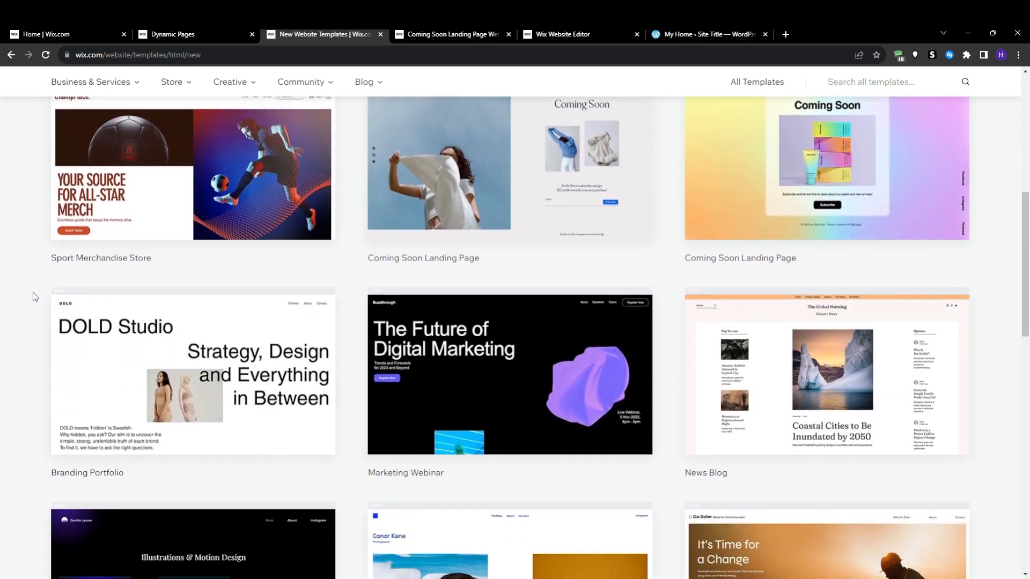
scroll(34, 297, down, 2)
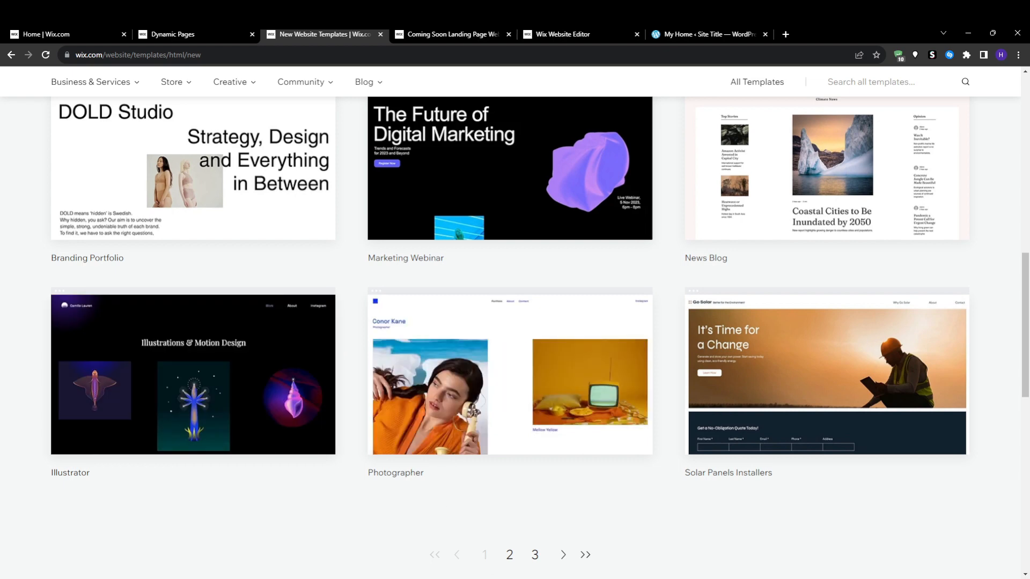